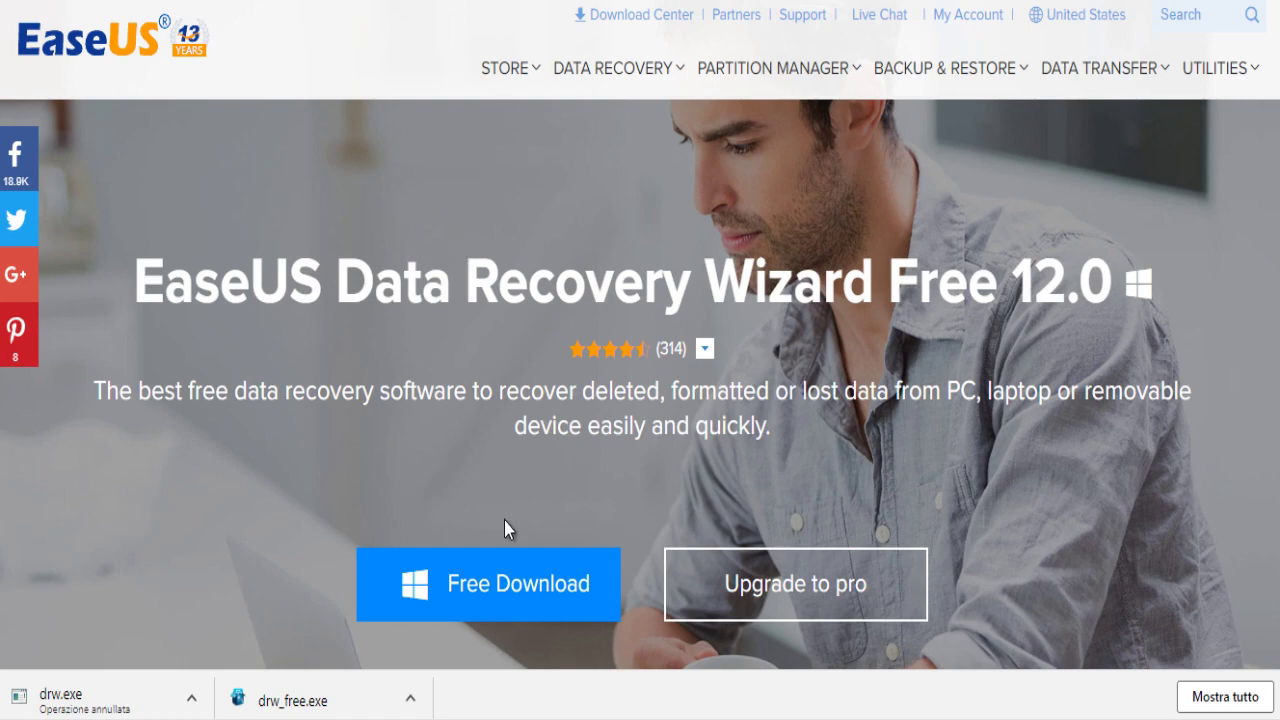
Launch EaseUS Data Recovery Wizard from its desktop shortcut.
mouse_move(643, 63)
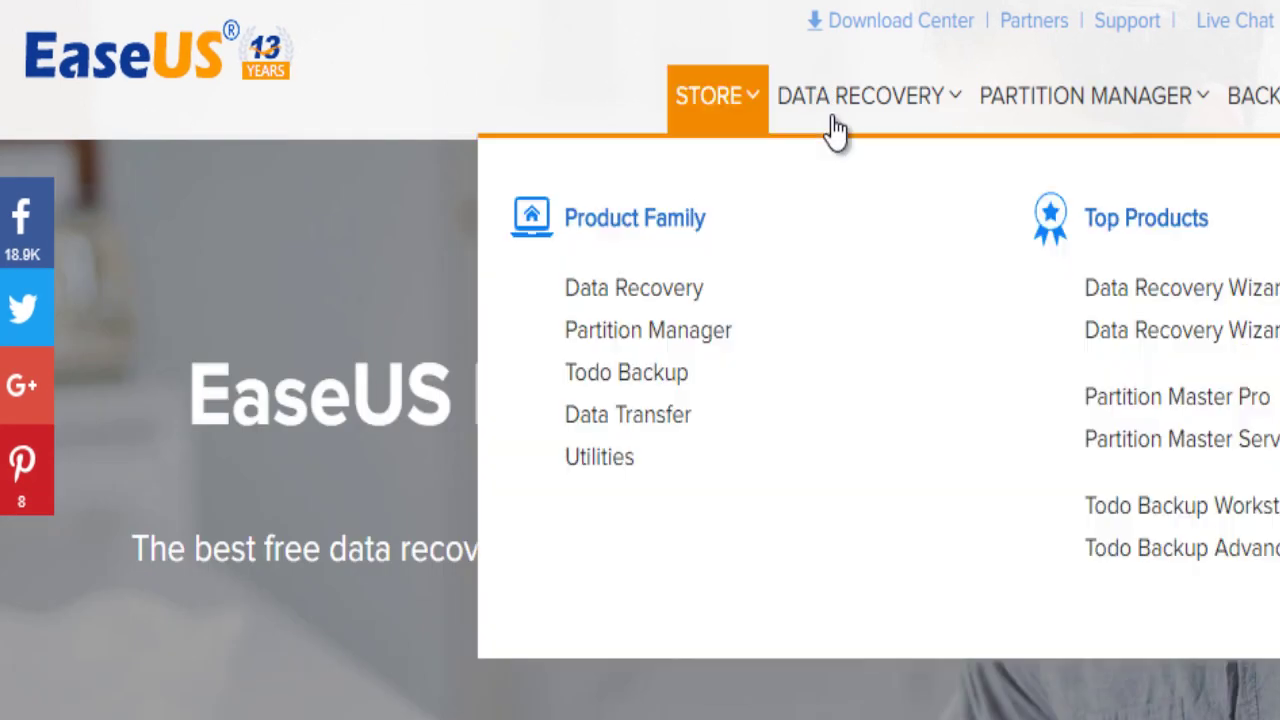
mouse_move(443, 280)
mouse_move(108, 262)
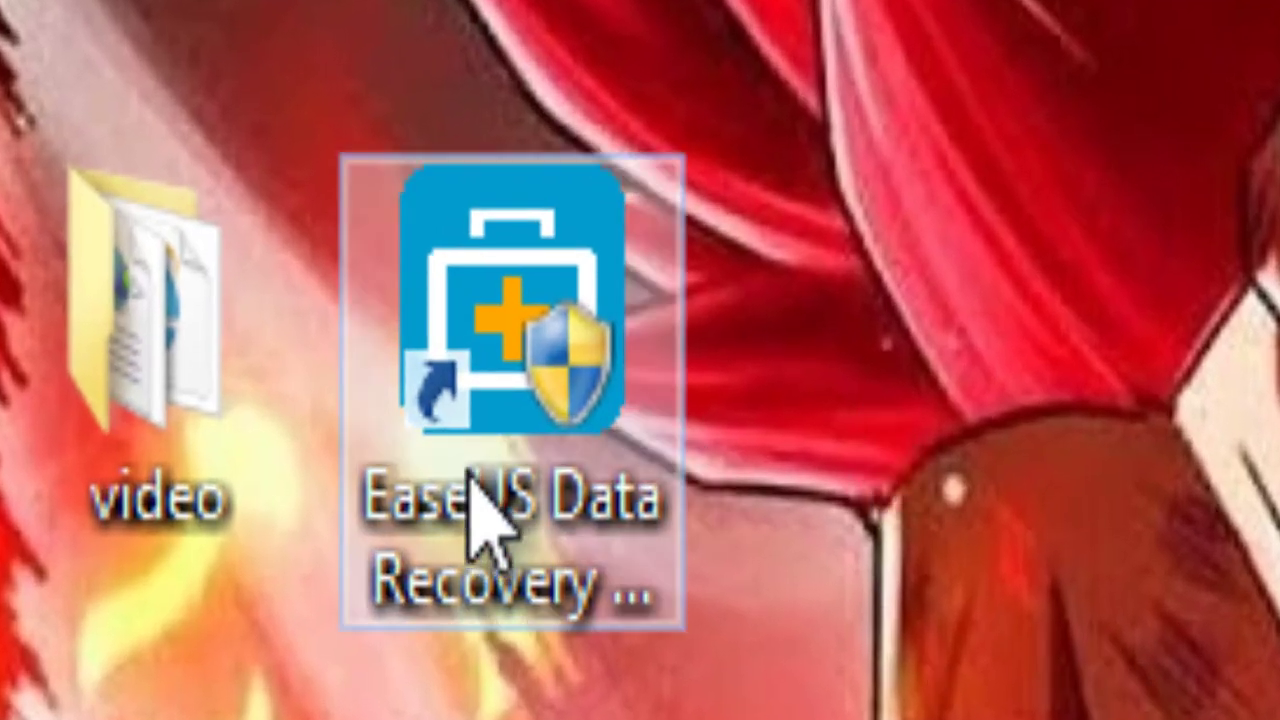
double_click(478, 510)
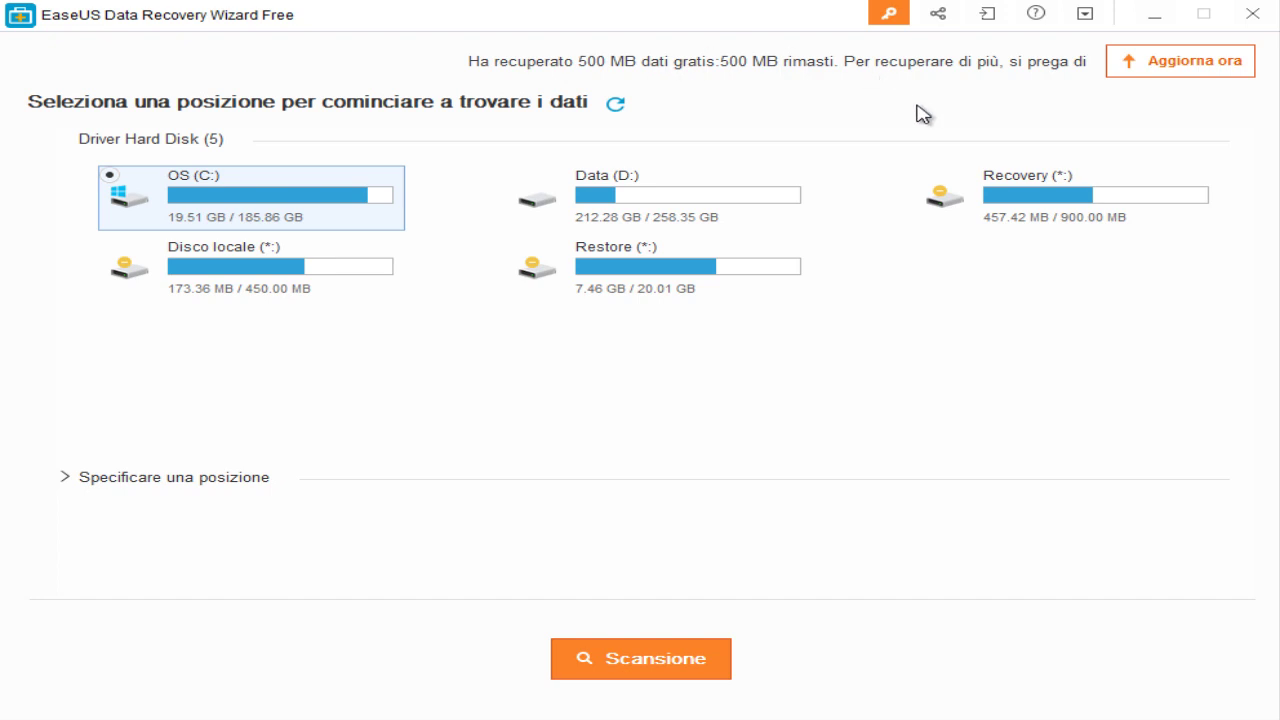
Share the software on Facebook to obtain the additional 1.5 GB of free data recovery.
click(940, 15)
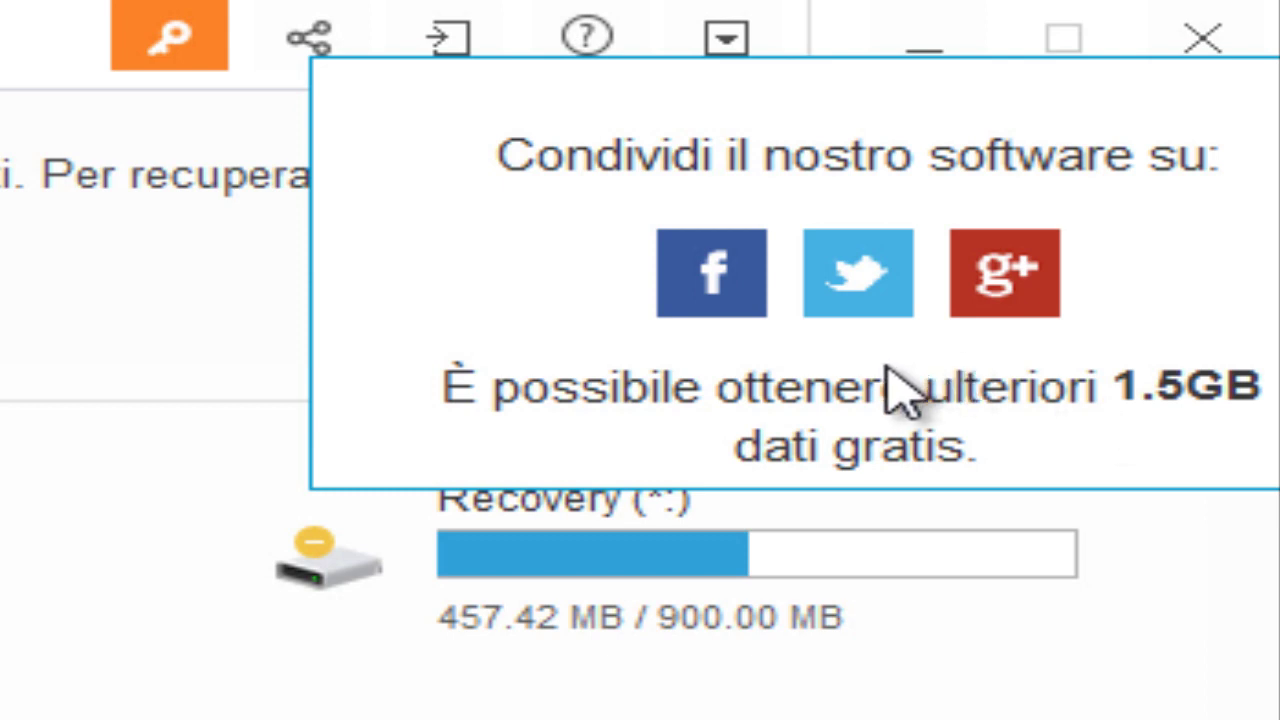
click(760, 300)
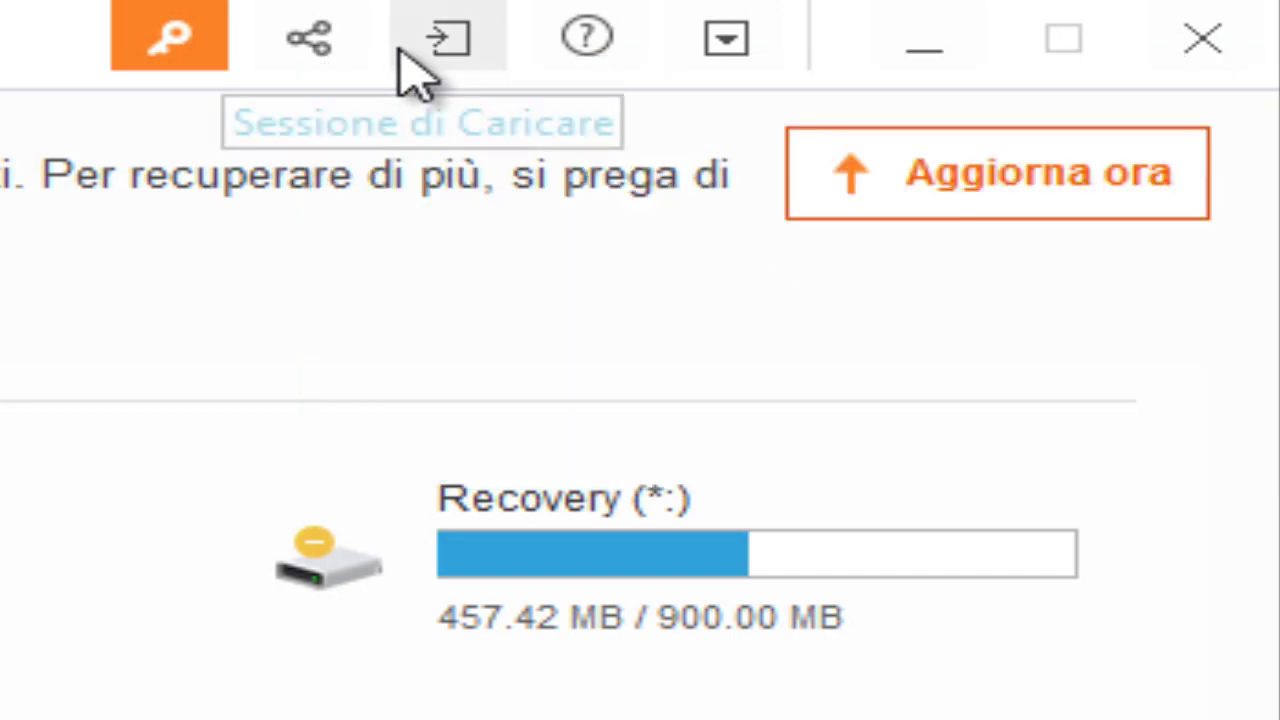
click(308, 38)
click(713, 275)
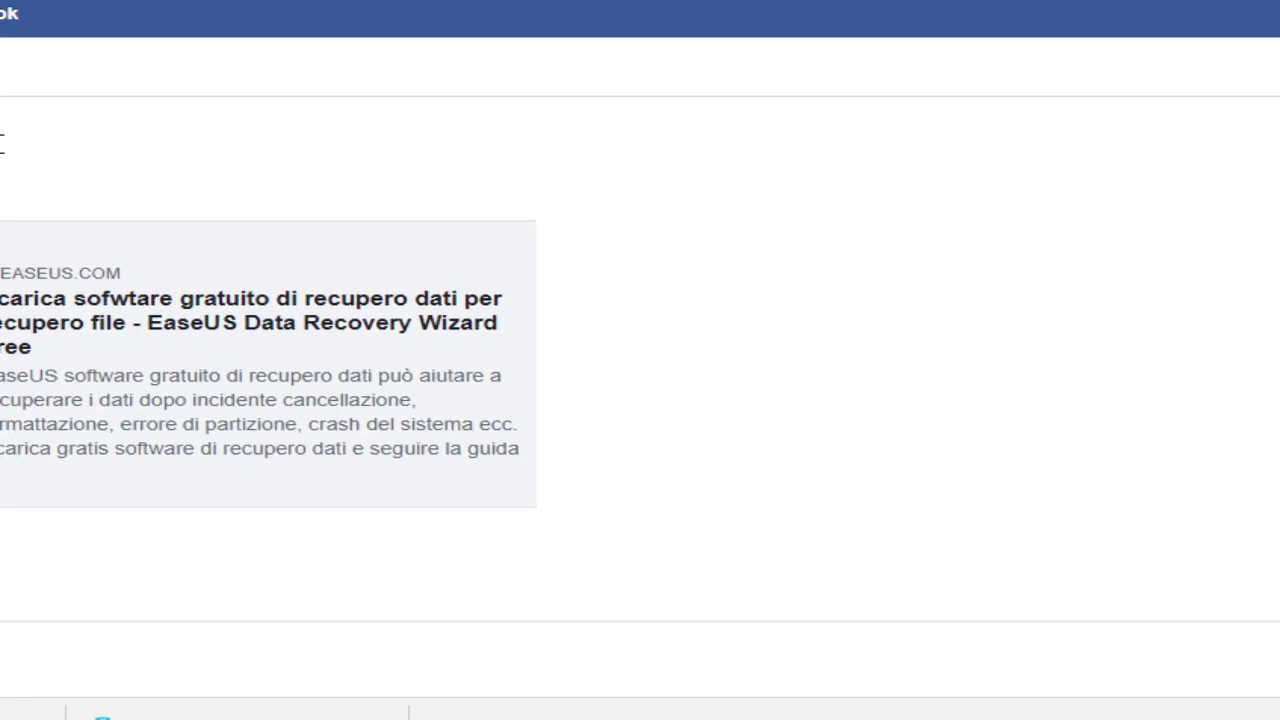
text(ma)
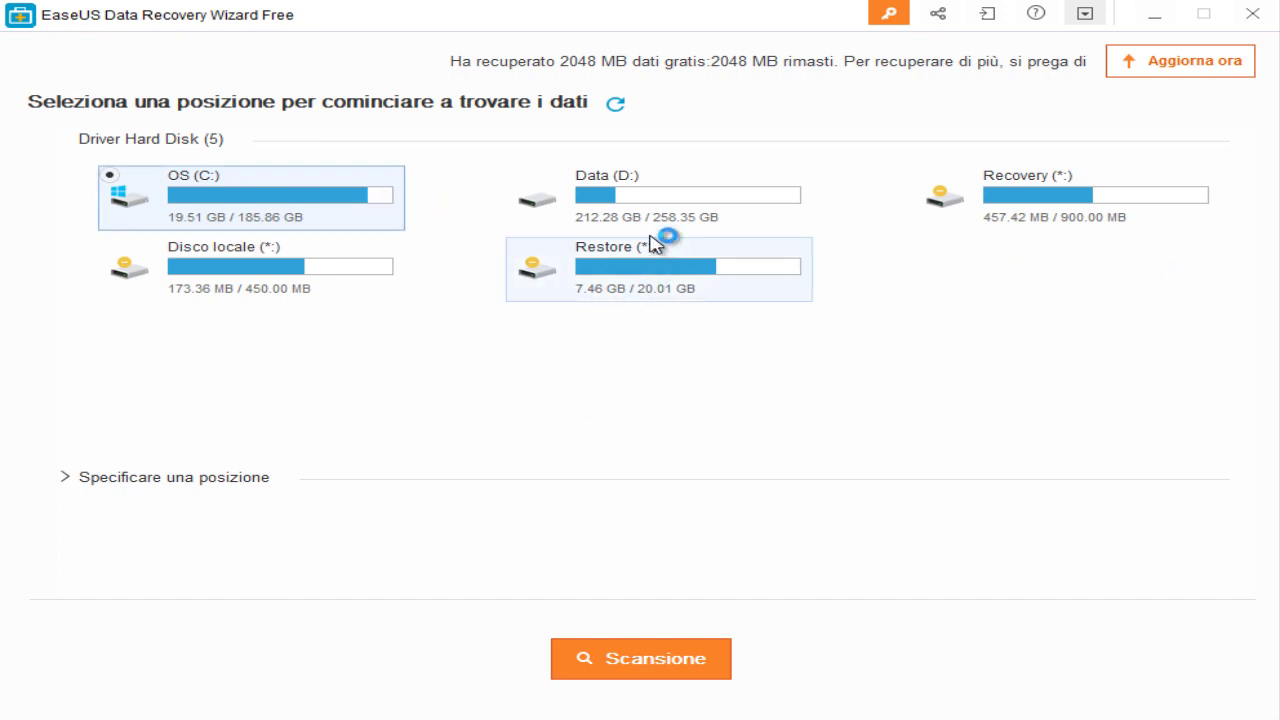
Scan the OS (C:) drive and stop the deep scan to view the results found so far.
double_click(320, 211)
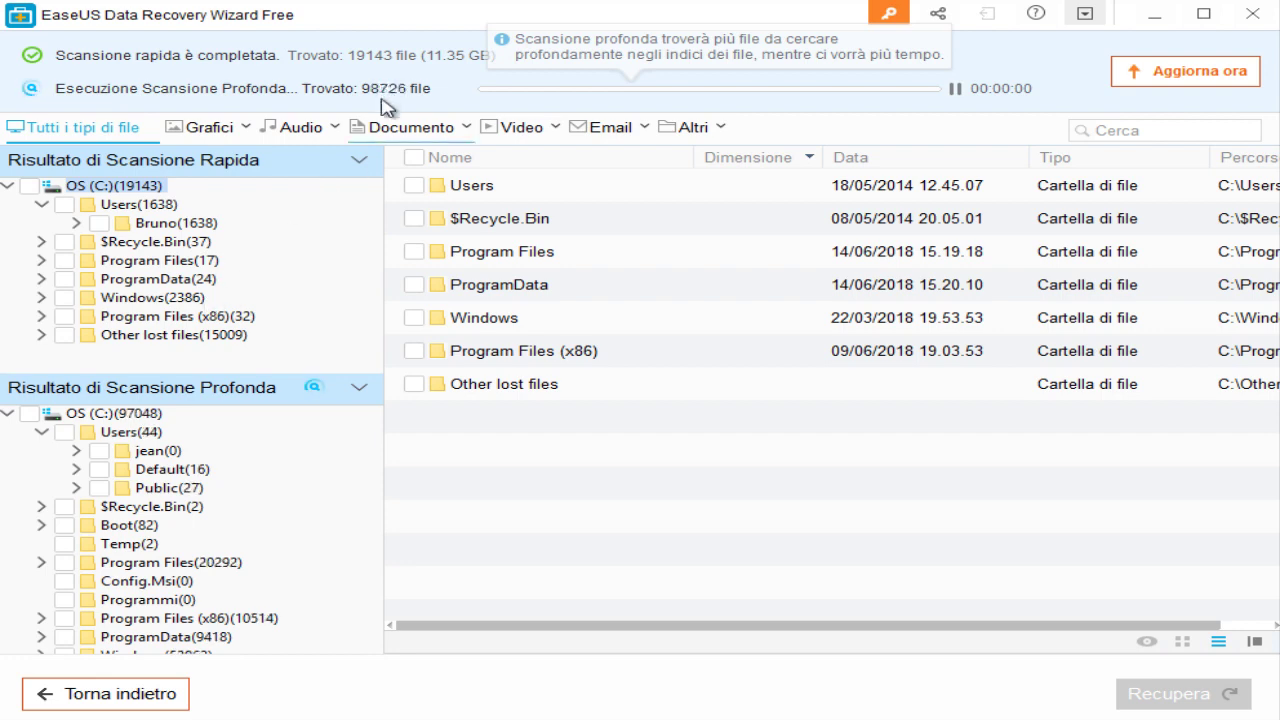
click(180, 695)
click(605, 381)
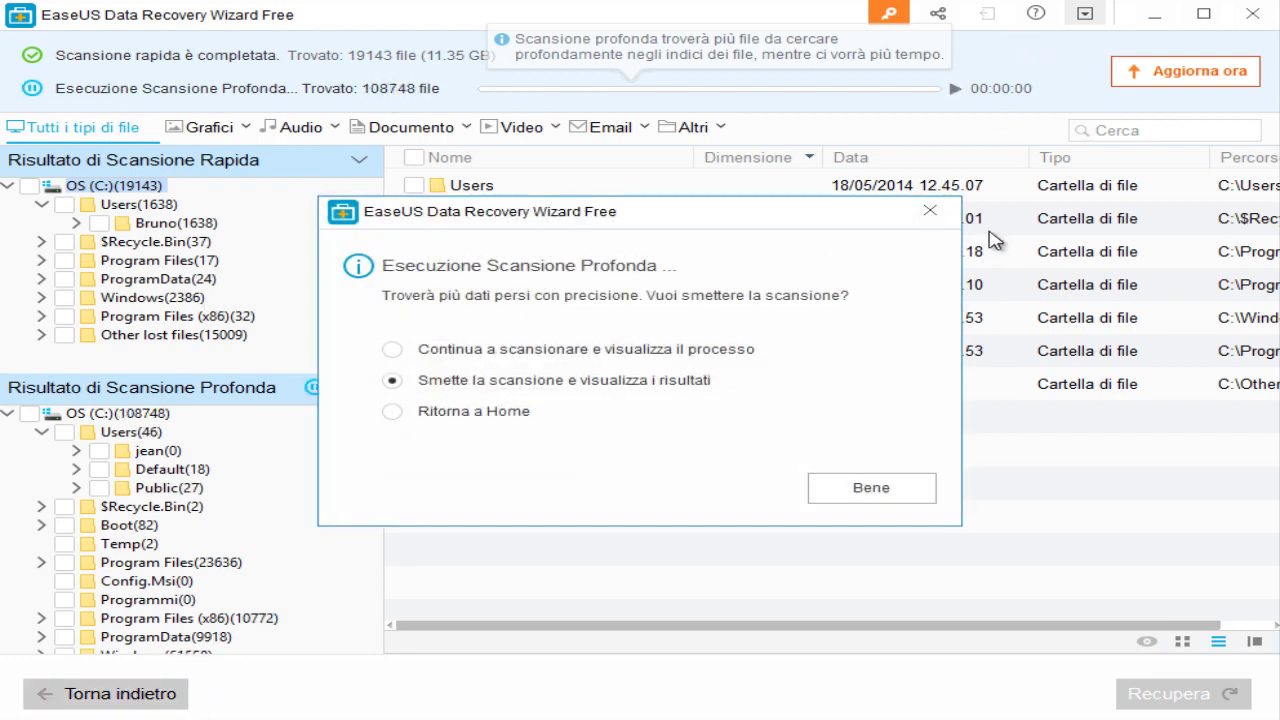
click(930, 211)
click(180, 695)
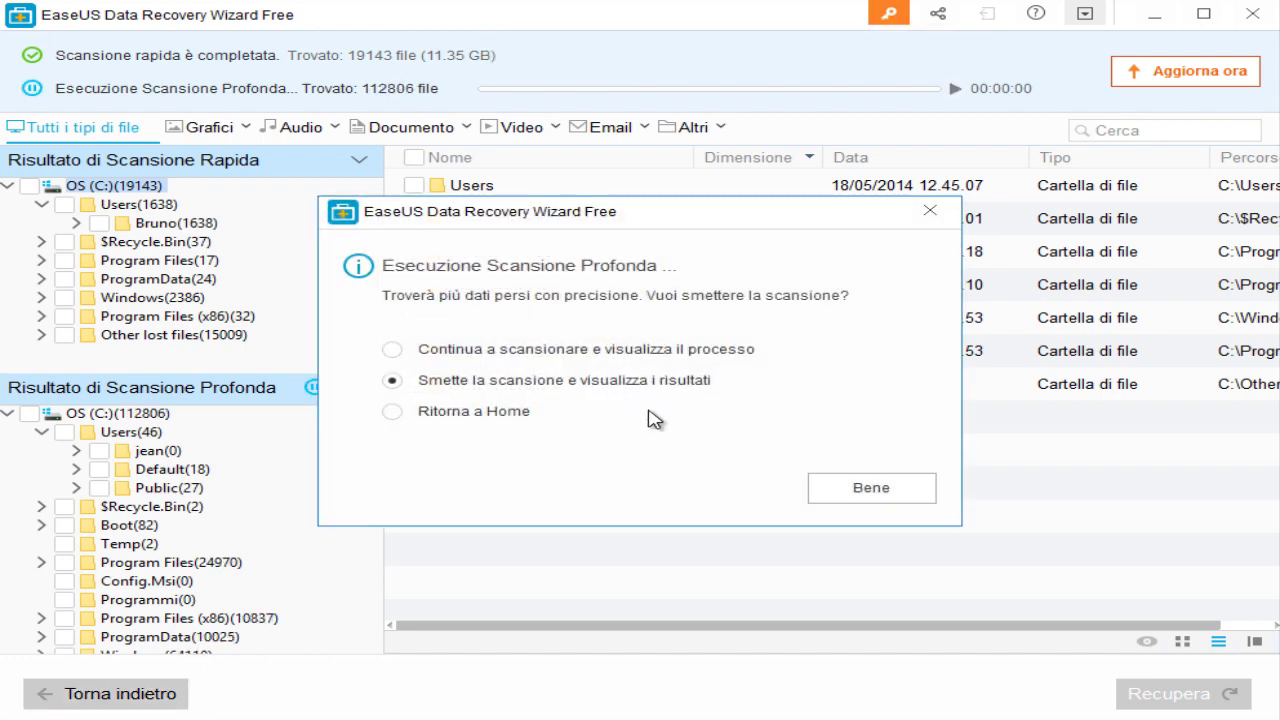
click(848, 496)
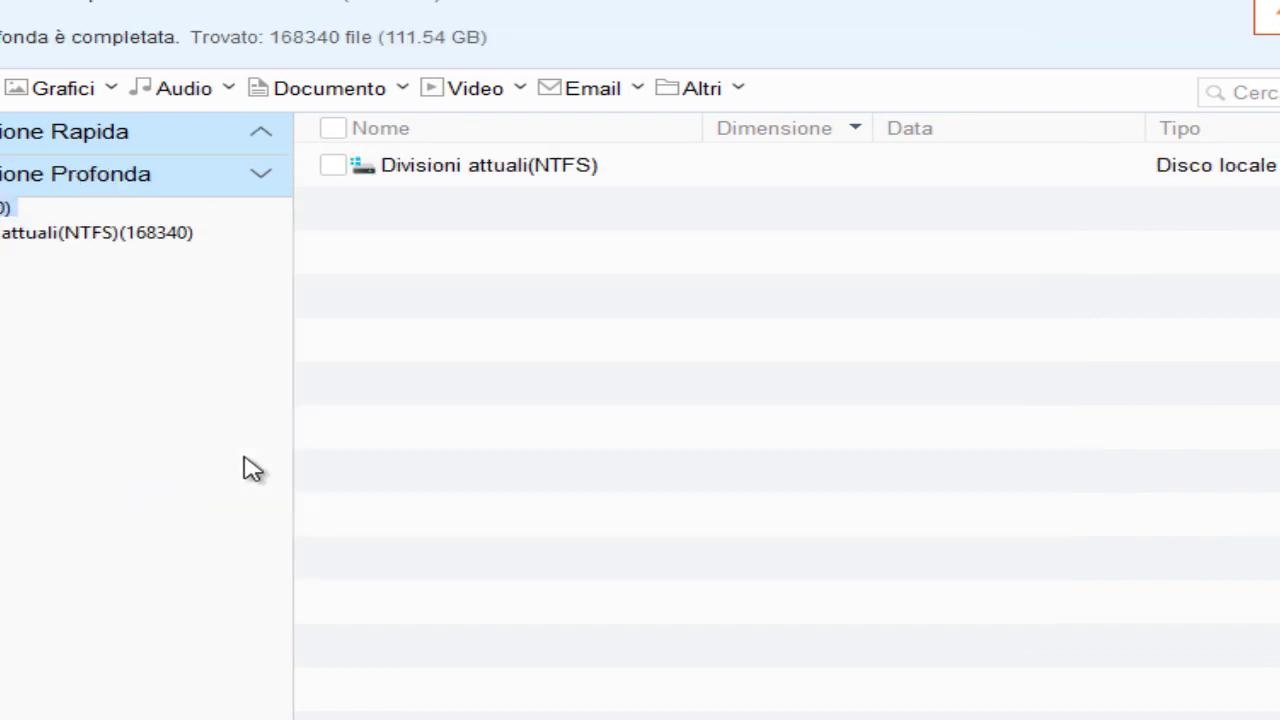
Compare the quick scan and deep scan result trees, ending on the quick scan results.
click(6, 132)
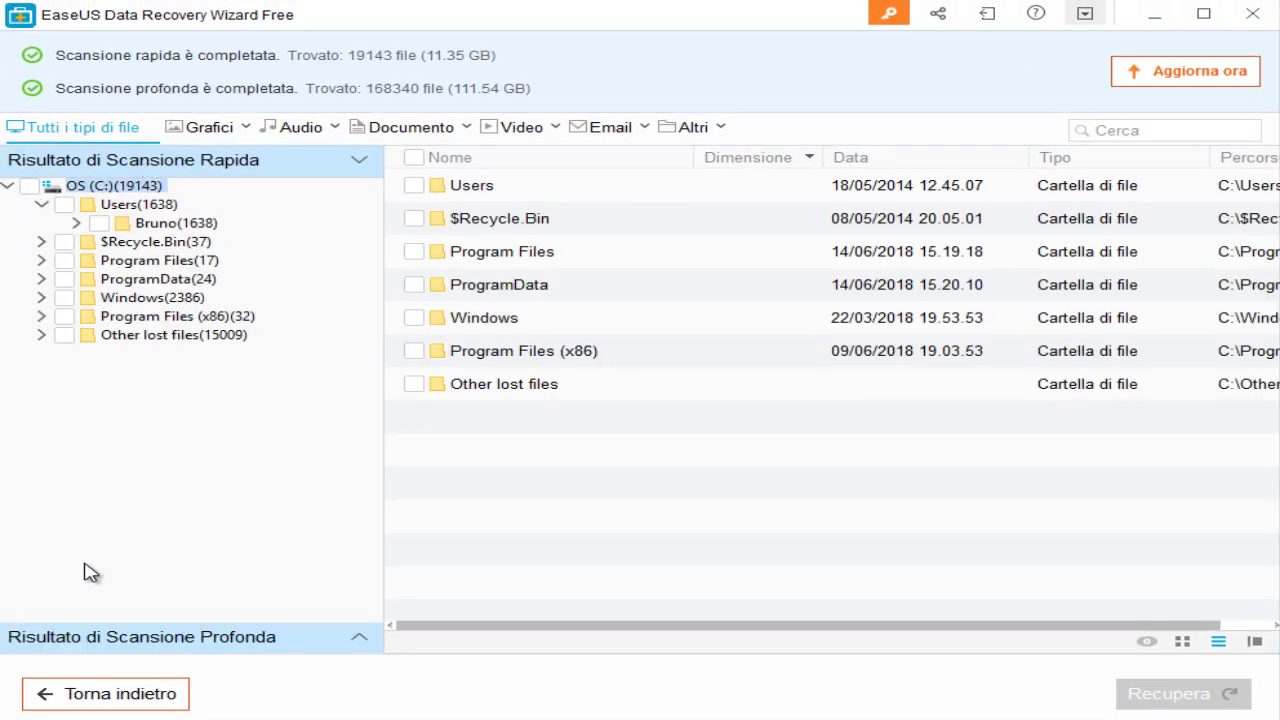
click(122, 640)
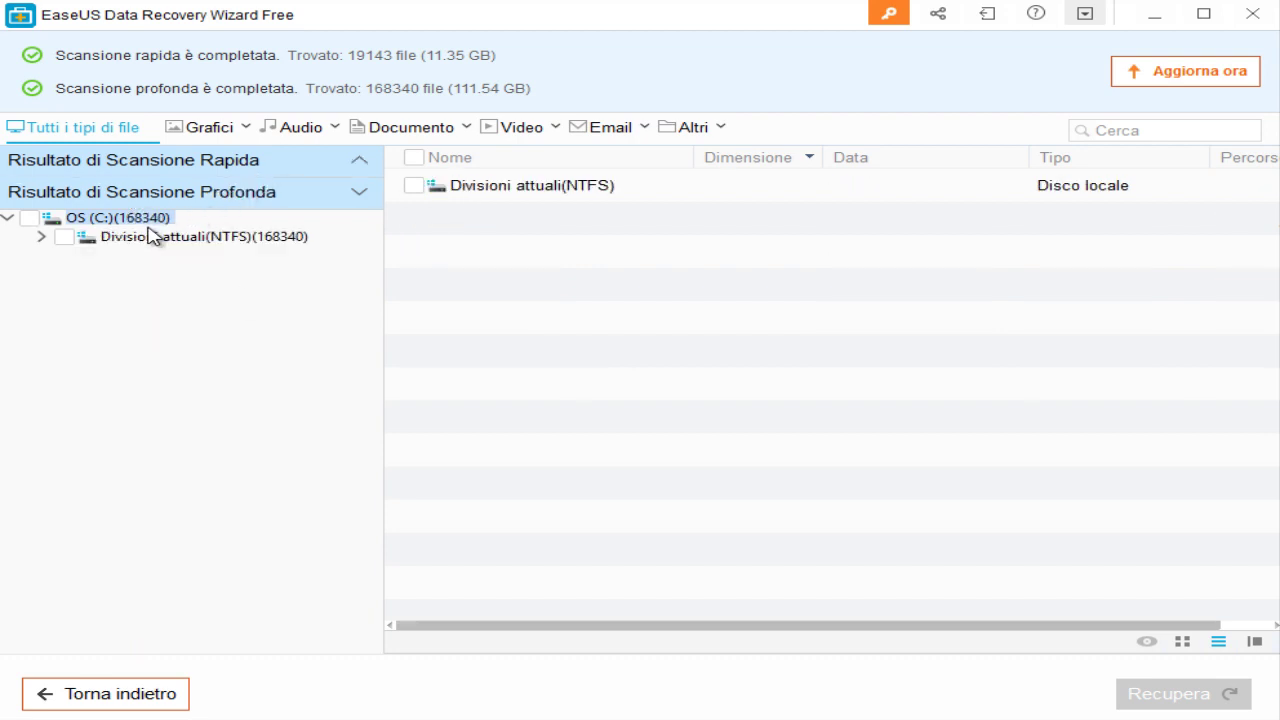
click(220, 170)
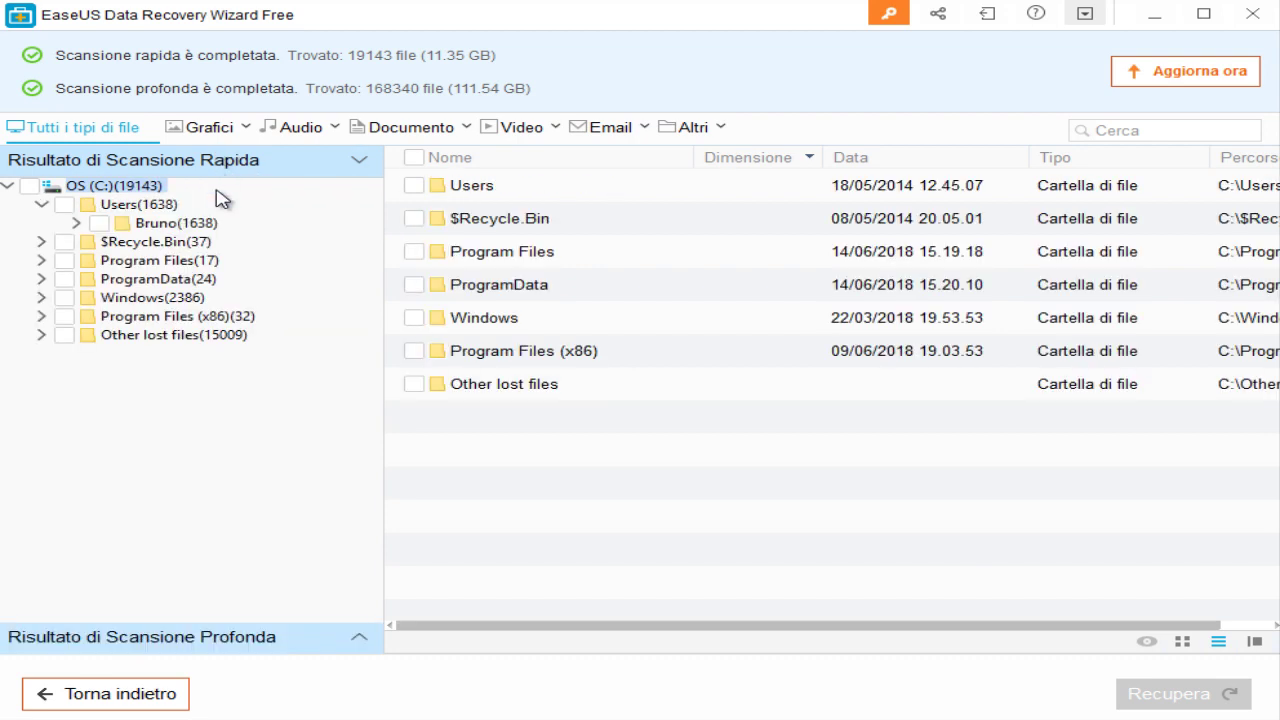
Browse the quick scan results through Users, the profile's Desktop, mondi and pietrocity6 to open the resource_packs folder.
double_click(145, 206)
double_click(145, 205)
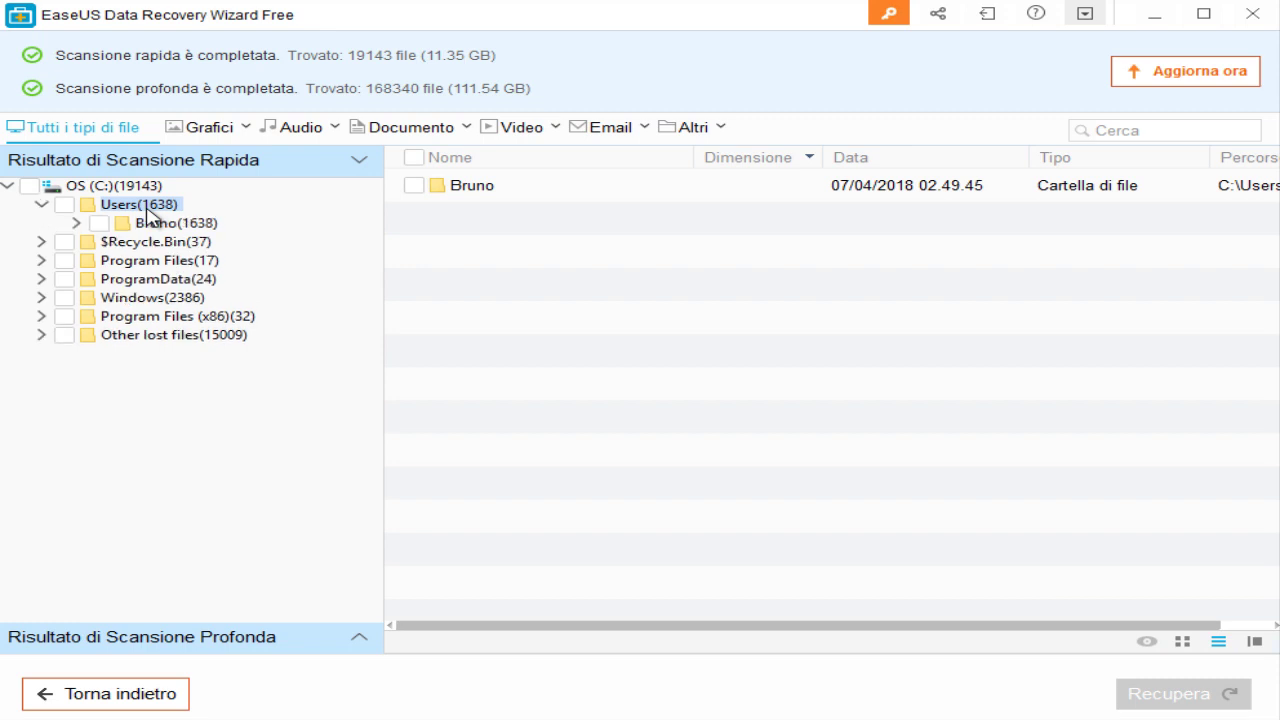
double_click(150, 222)
double_click(486, 190)
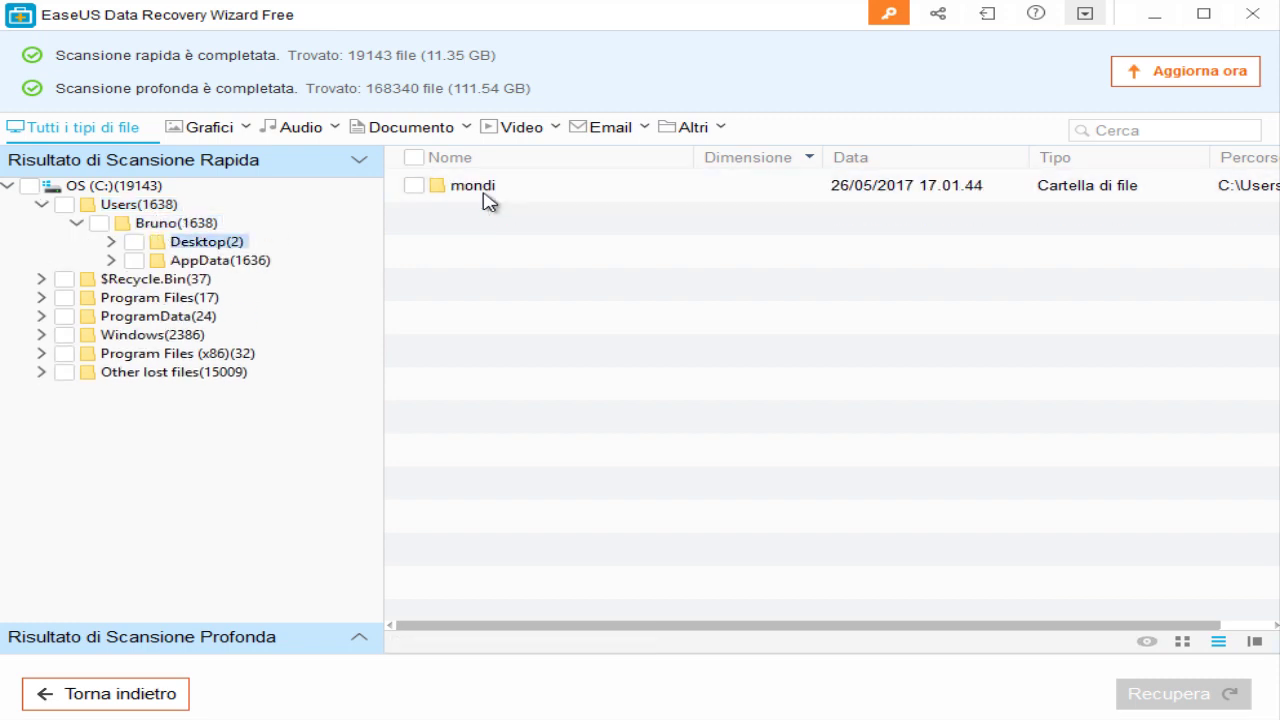
double_click(483, 187)
double_click(482, 221)
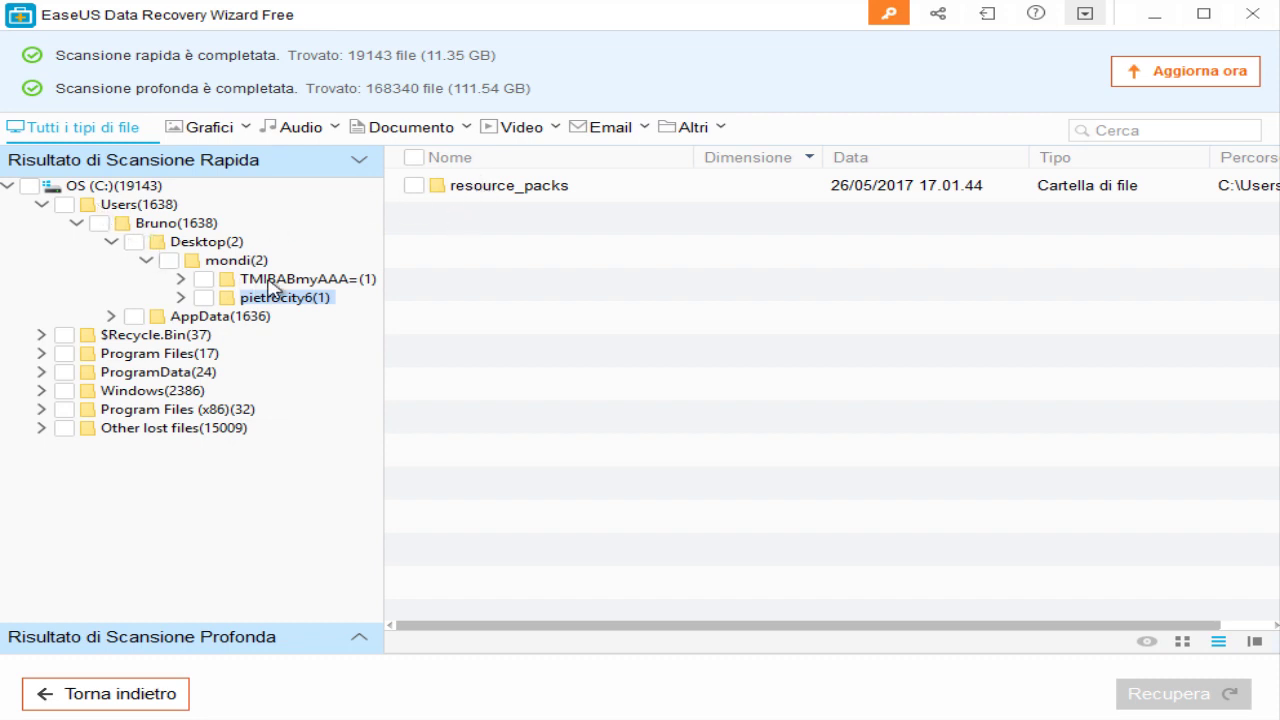
double_click(292, 299)
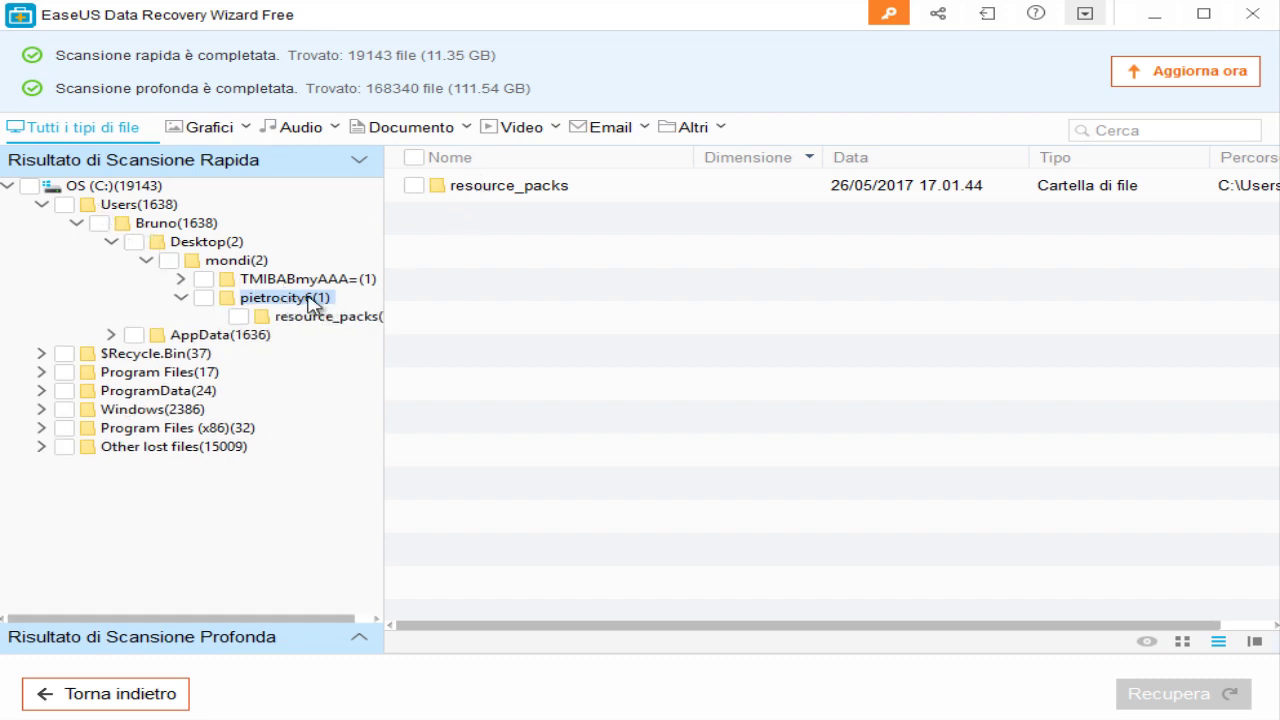
double_click(313, 306)
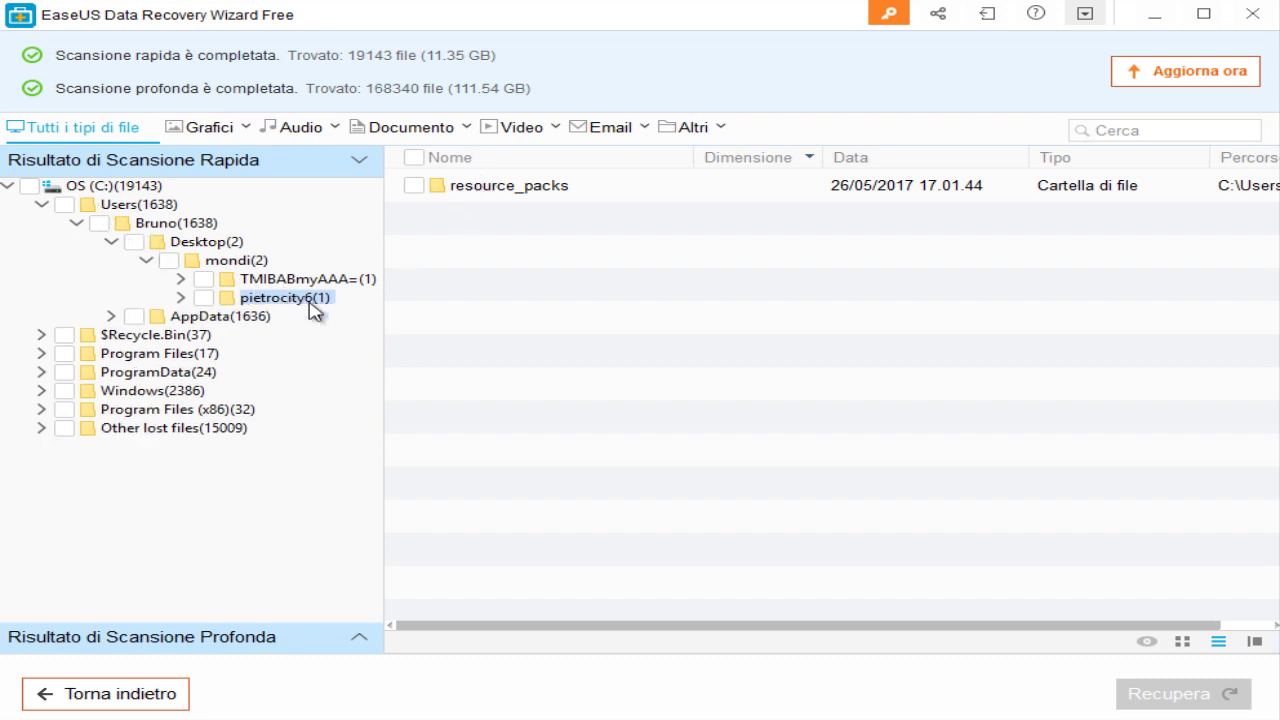
double_click(258, 302)
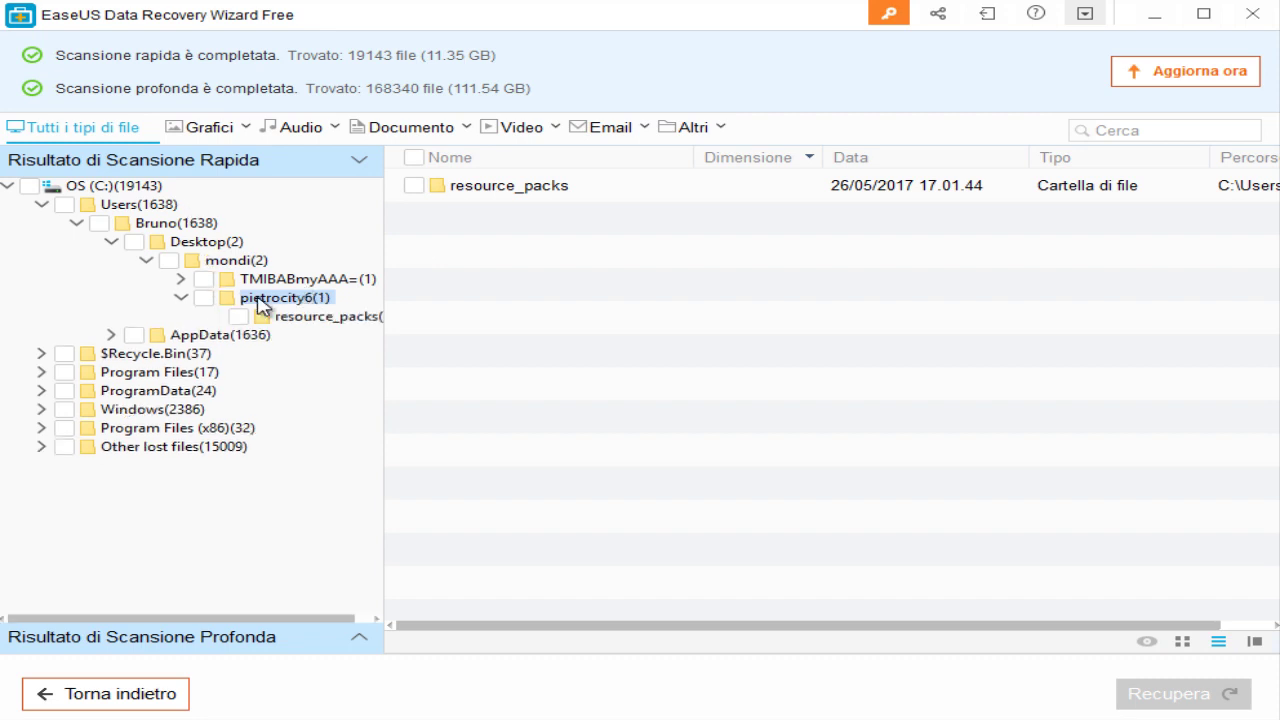
click(327, 318)
Examine the recovery and preview options offered for the file cngcredui.dll.
right_click(467, 186)
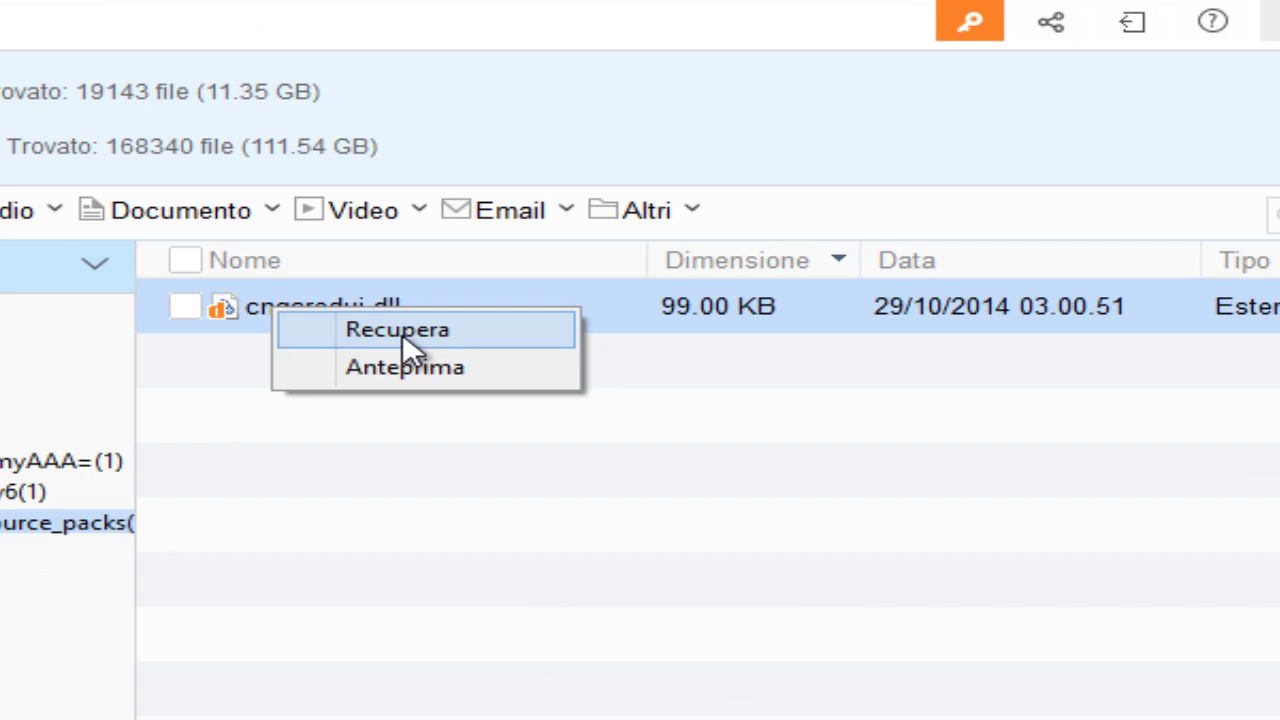
click(757, 332)
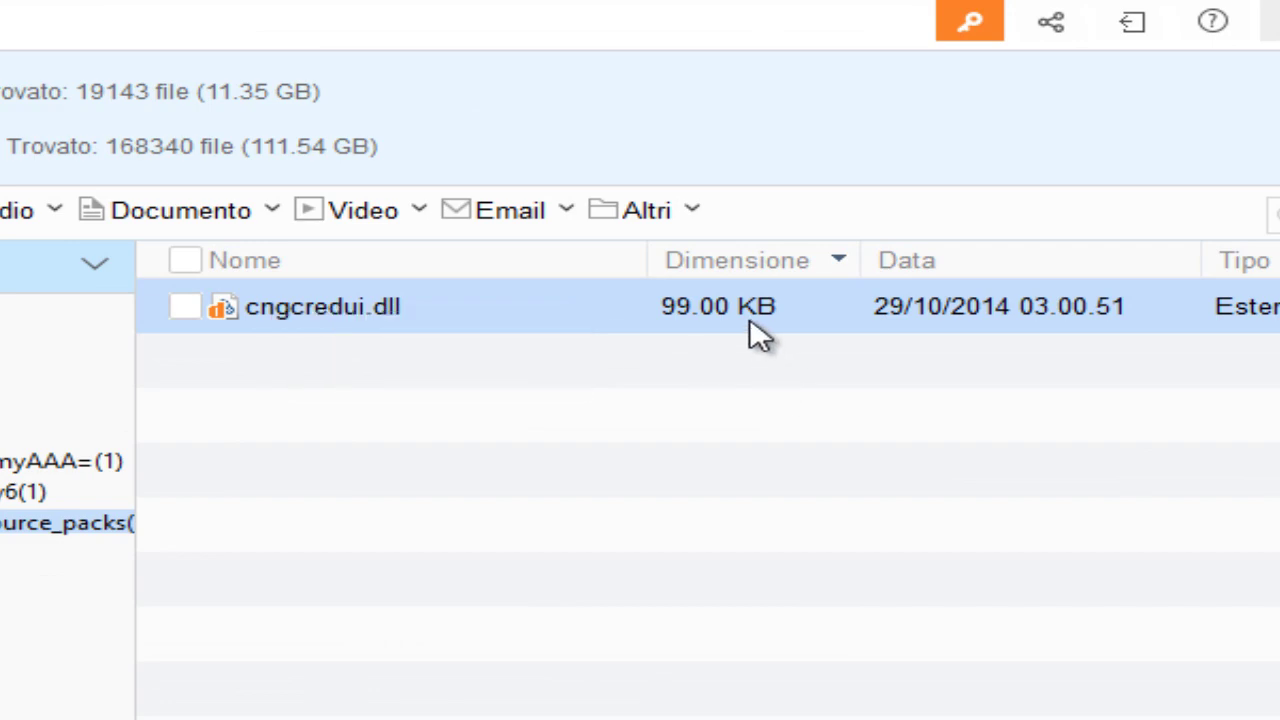
right_click(752, 320)
Return to the drive selection screen without saving the current scan state.
click(60, 715)
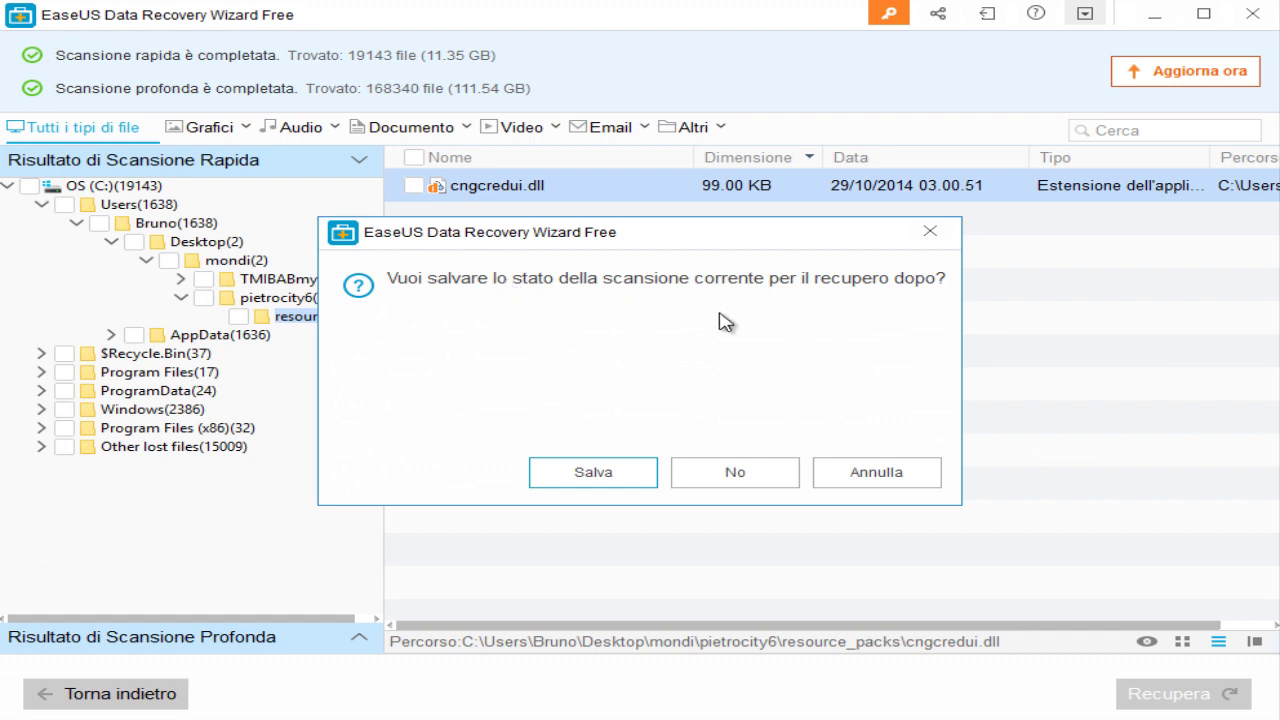
click(711, 480)
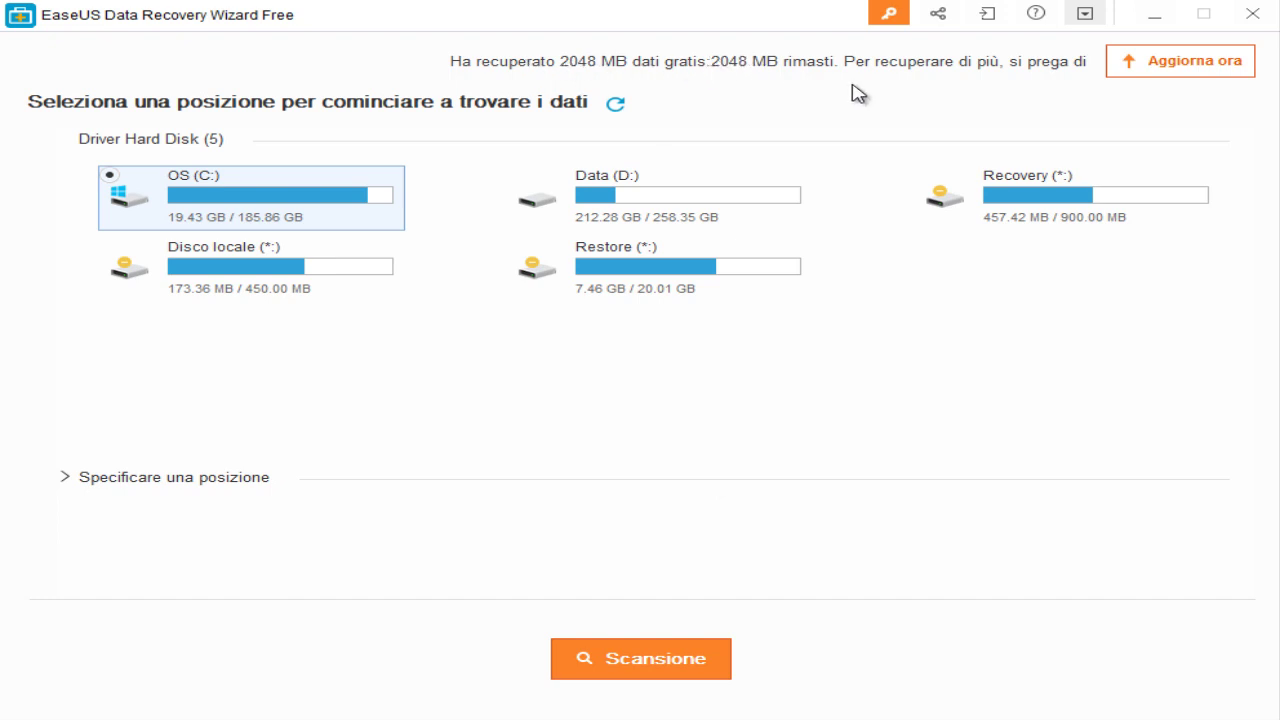
Review the upgrade comparison of the Free and Professional editions and postpone the purchase.
click(1157, 63)
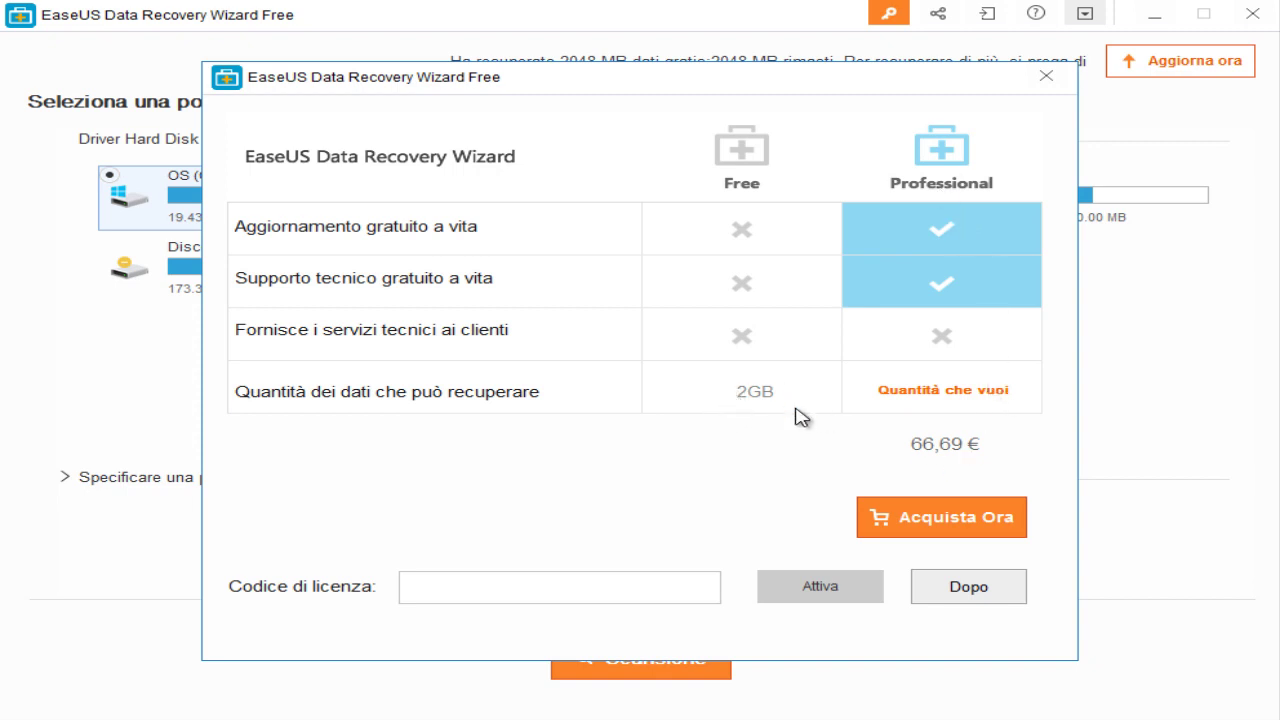
click(948, 592)
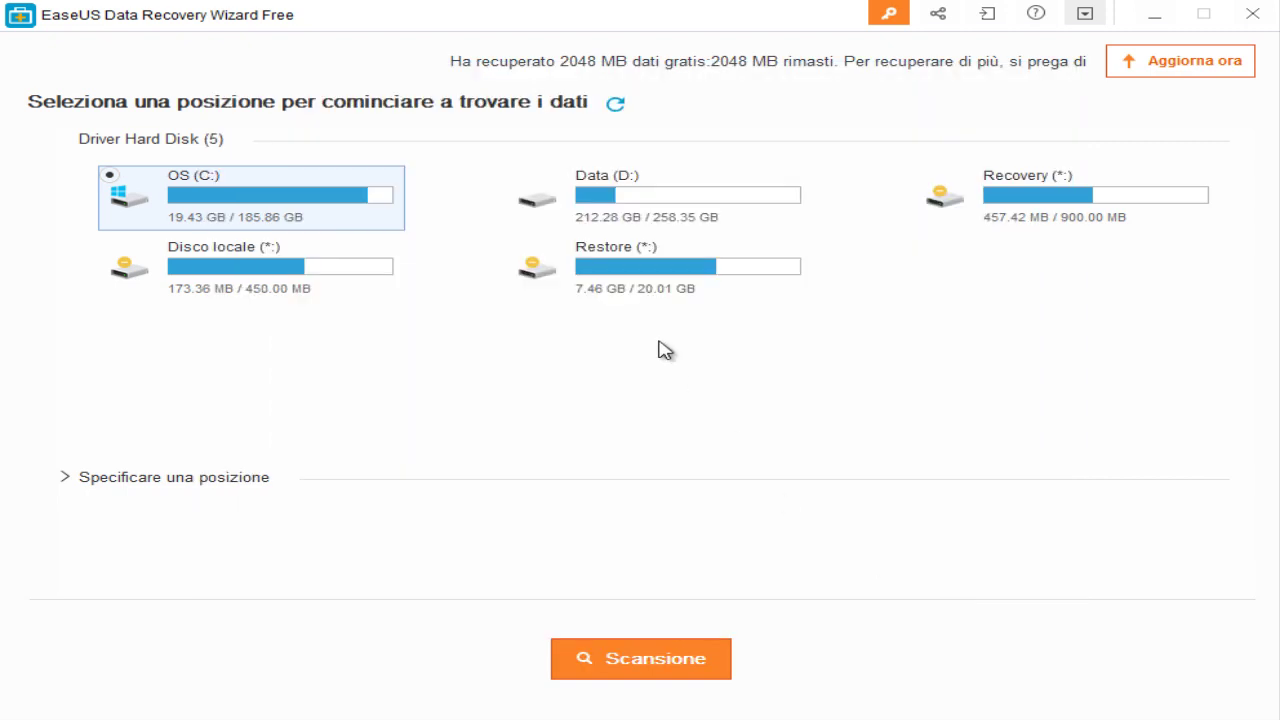